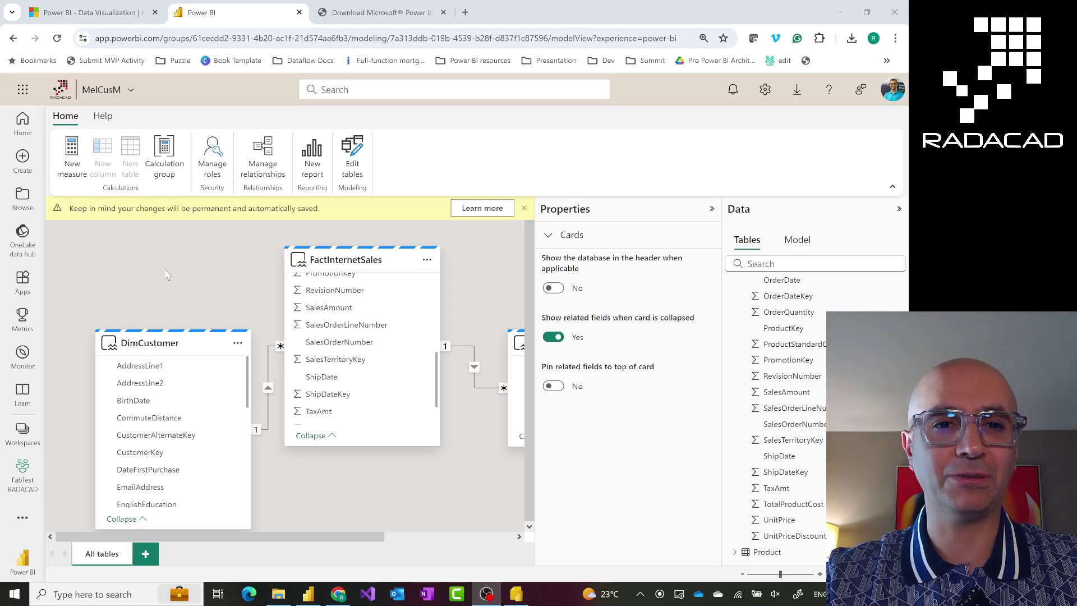
# Step: Open the FabTest RADACAD workspace and display the available actions for the MelCusM semantic model
pyautogui.click(25, 471)
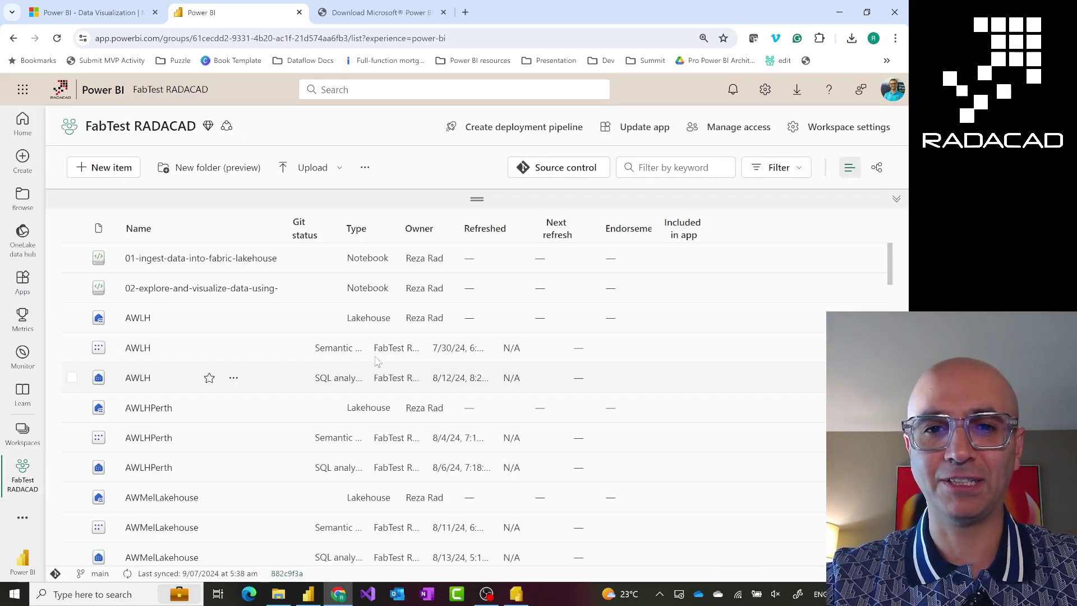
pyautogui.scroll(-5, 313, 365)
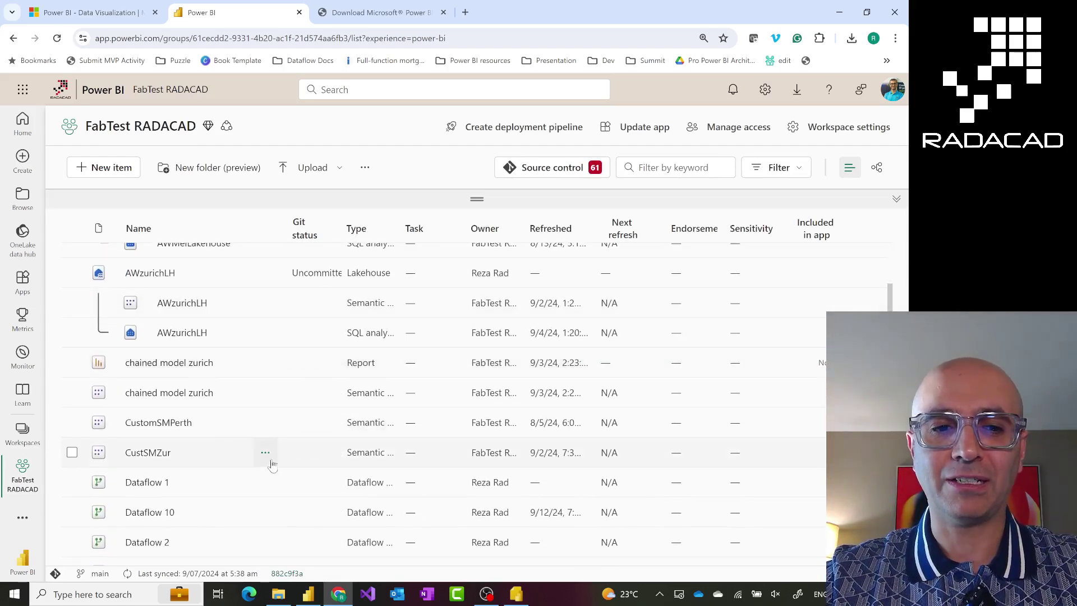
pyautogui.scroll(-5, 275, 442)
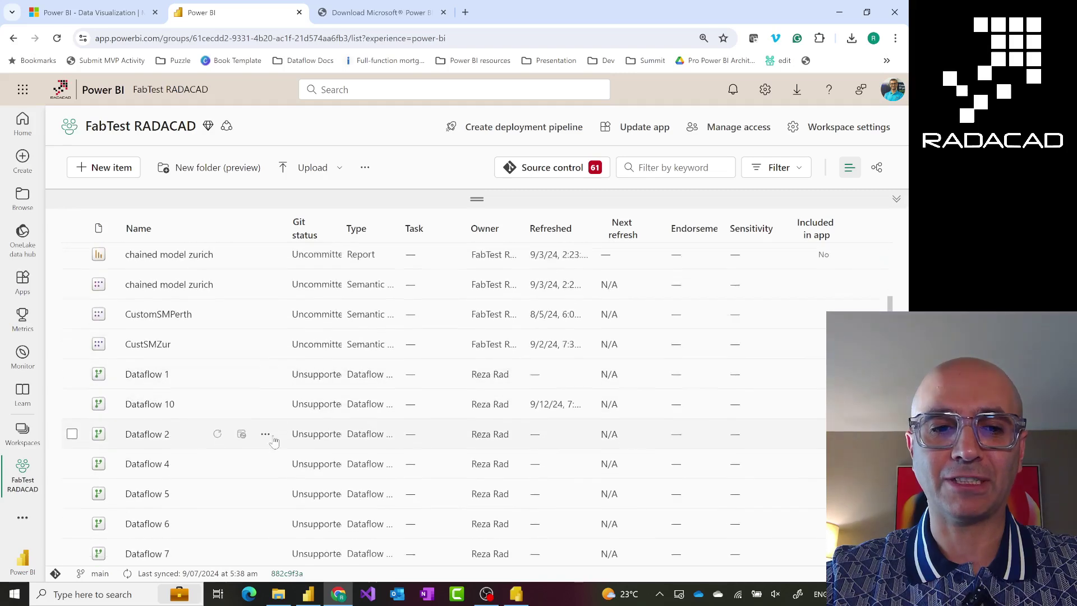
pyautogui.scroll(-4, 275, 442)
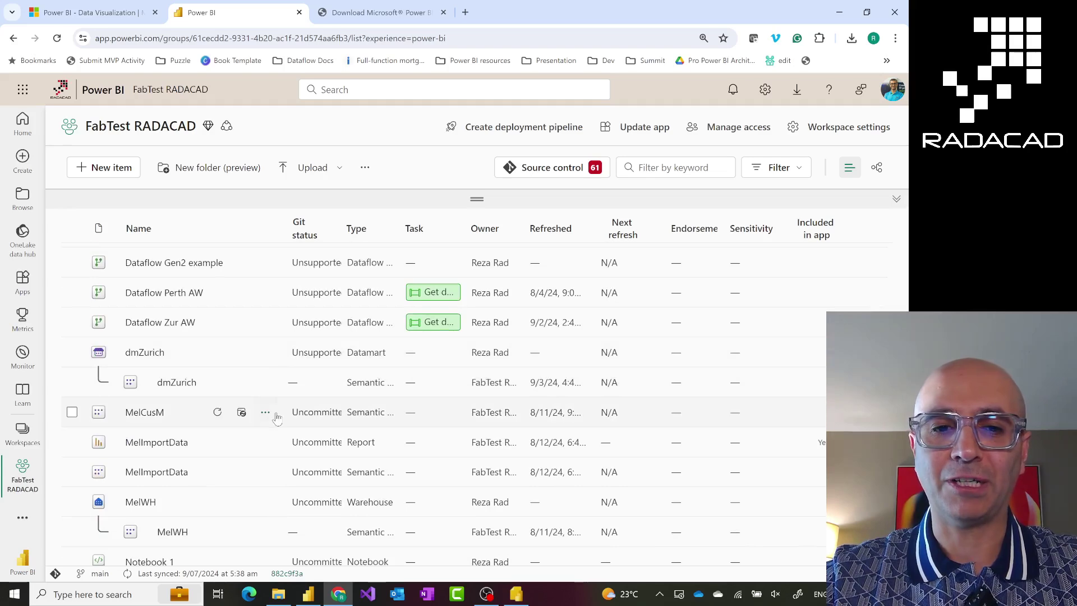
pyautogui.click(265, 413)
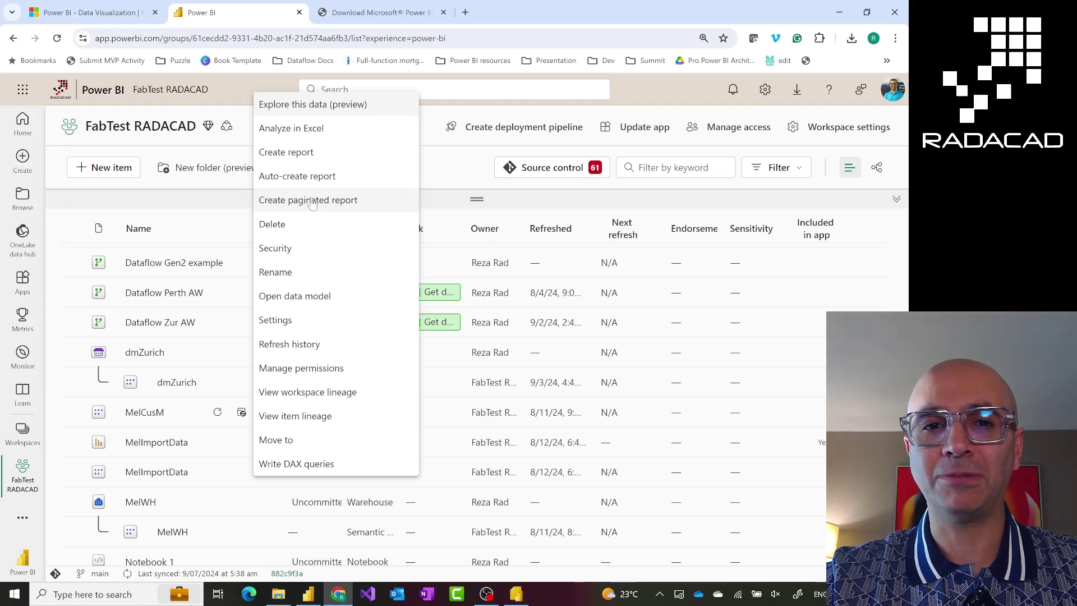
# Step: Launch ZoomIt and briefly magnify the list of actions for the MelCusM semantic model
pyautogui.click(95, 599)
pyautogui.write('zoomit')
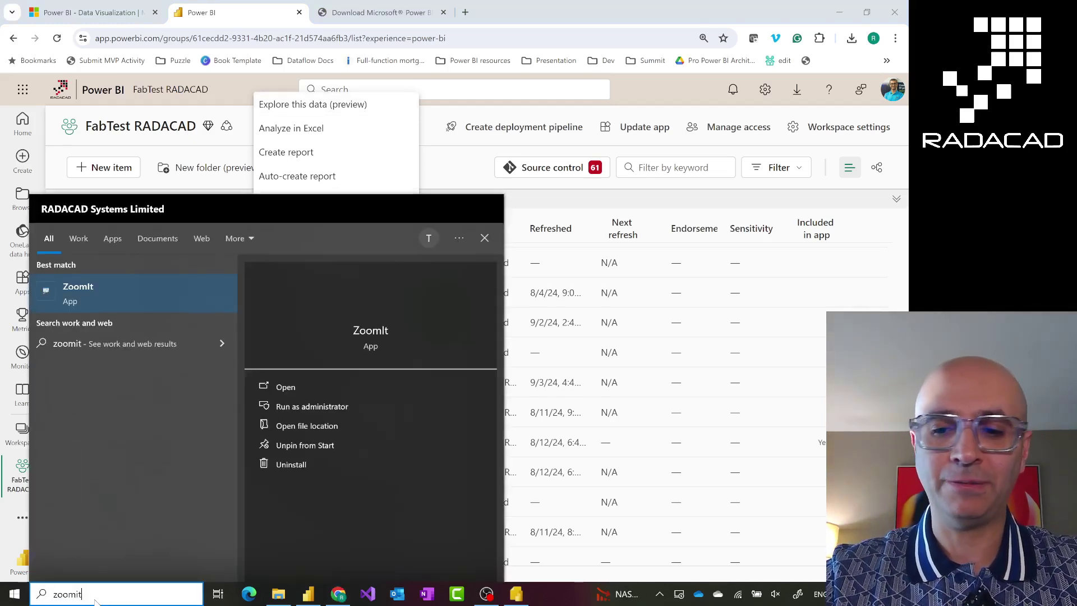
pyautogui.press('Return')
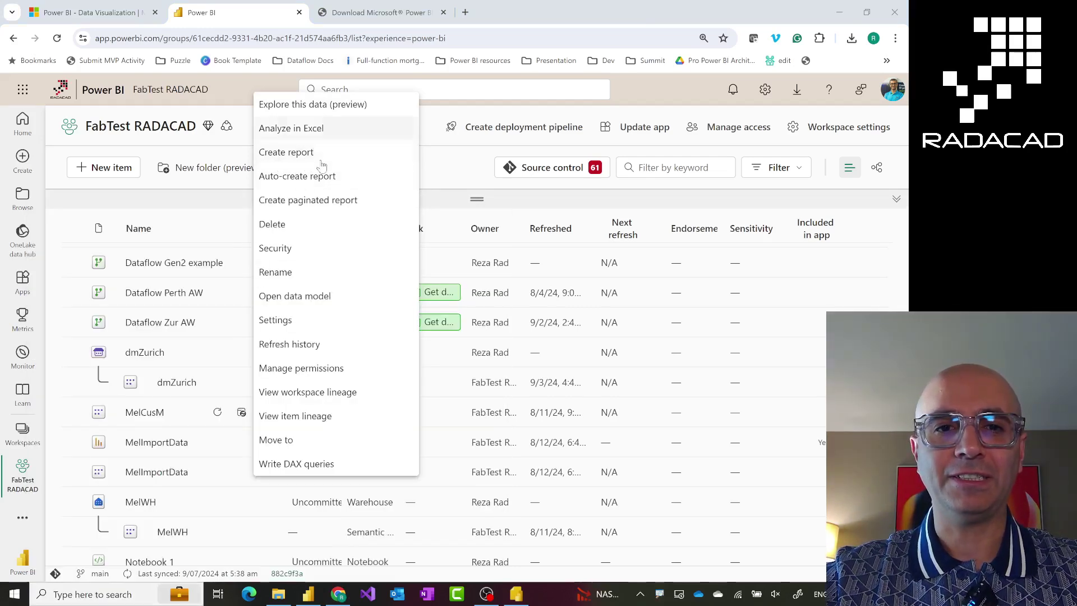
pyautogui.hotkey('ctrl', '1')
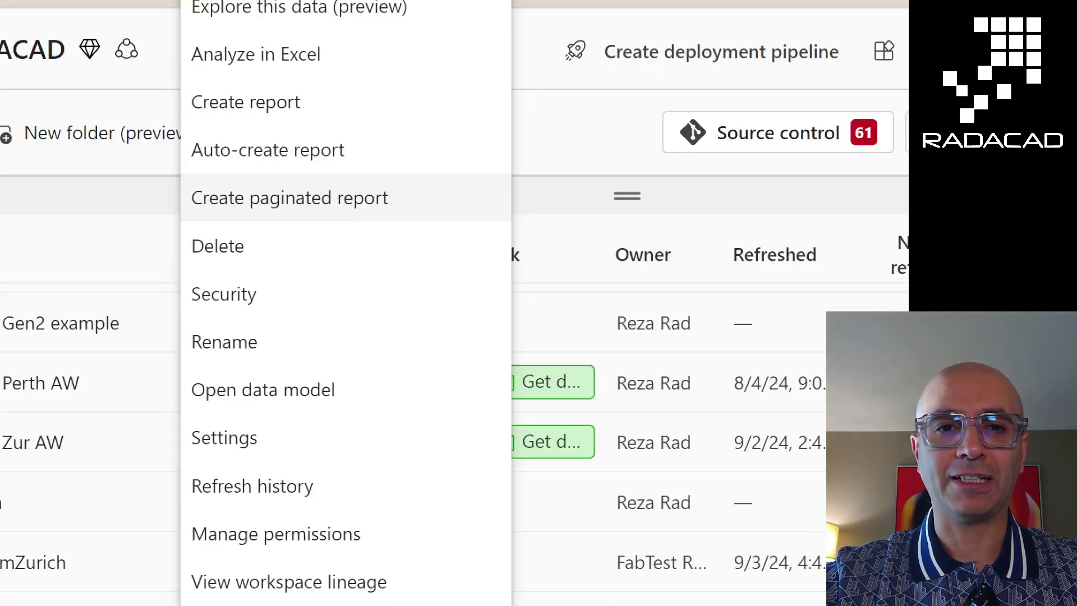
pyautogui.press('Escape')
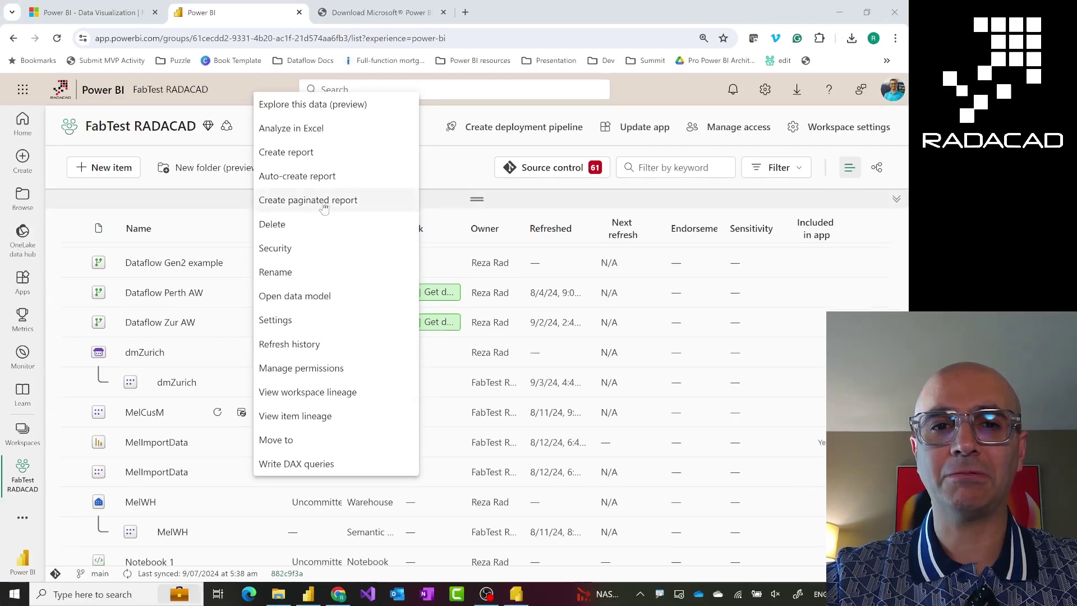
# Step: Create a paginated report from the MelCusM semantic model and add the whole Product table to it
pyautogui.click(324, 206)
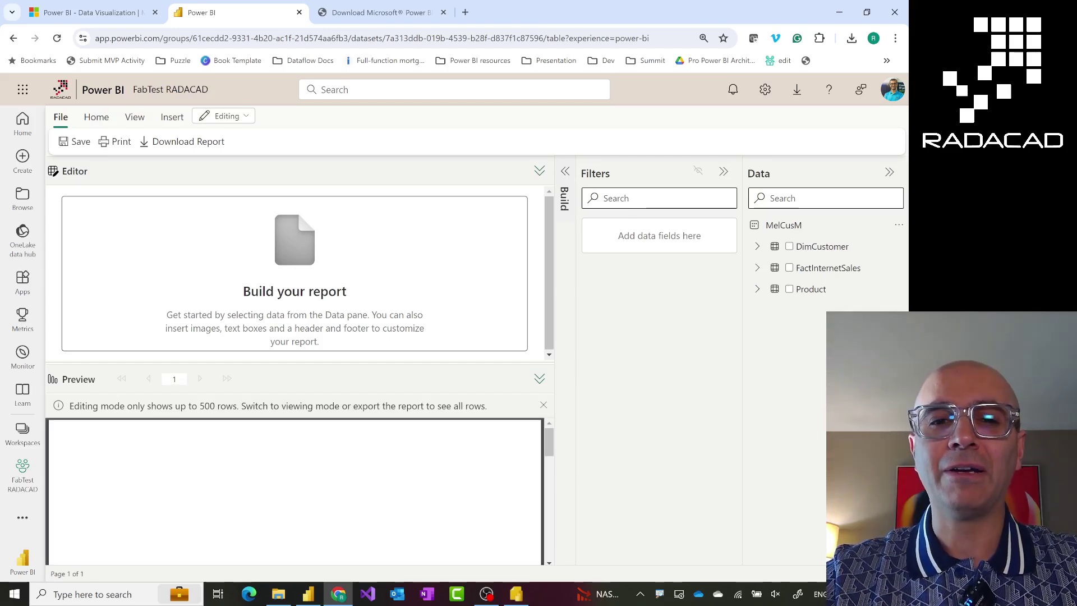
pyautogui.click(790, 290)
pyautogui.moveTo(792, 294); pyautogui.dragTo(305, 321)
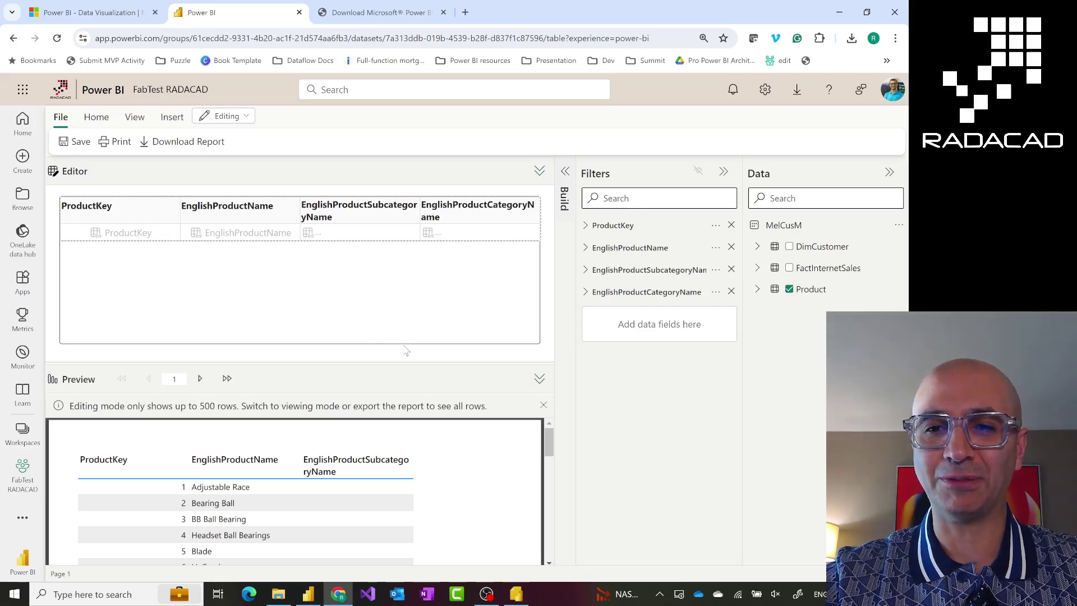
# Step: Show the fields of the Product table and go through the report preview to page 3
pyautogui.click(757, 290)
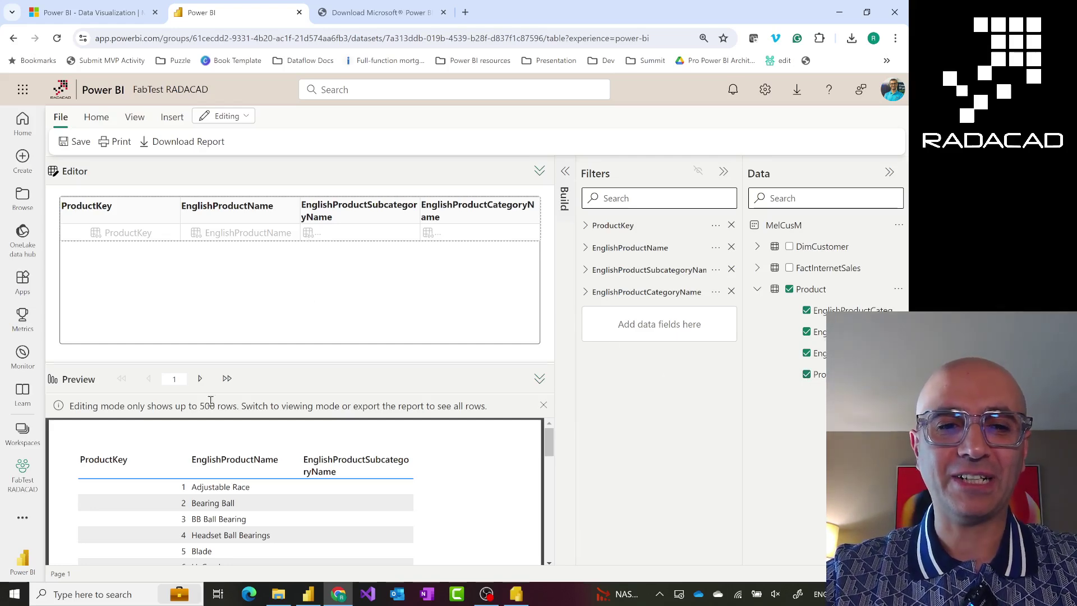
pyautogui.click(200, 379)
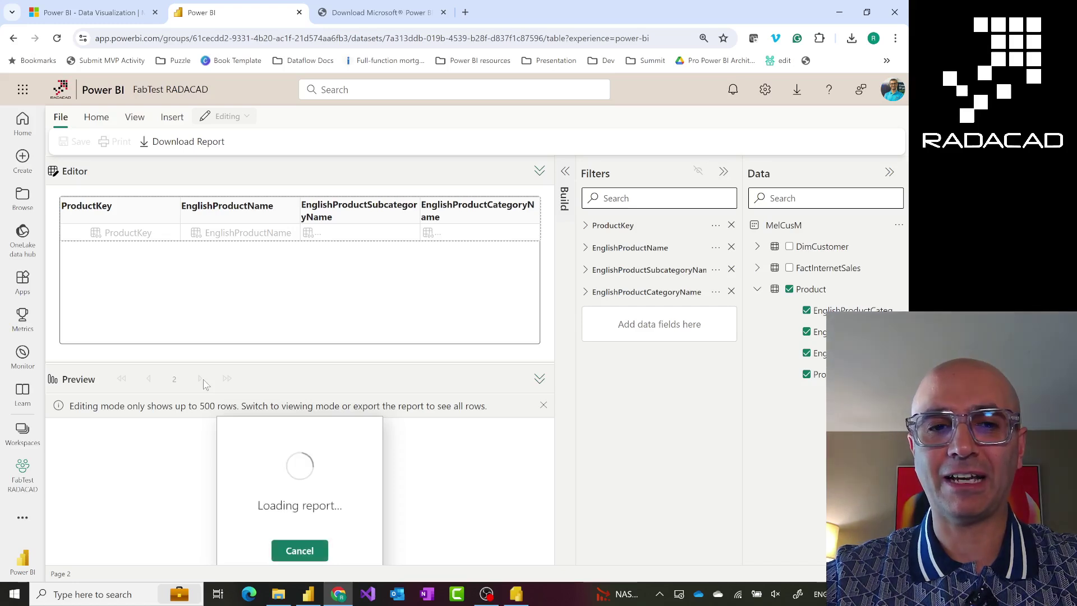
pyautogui.click(200, 379)
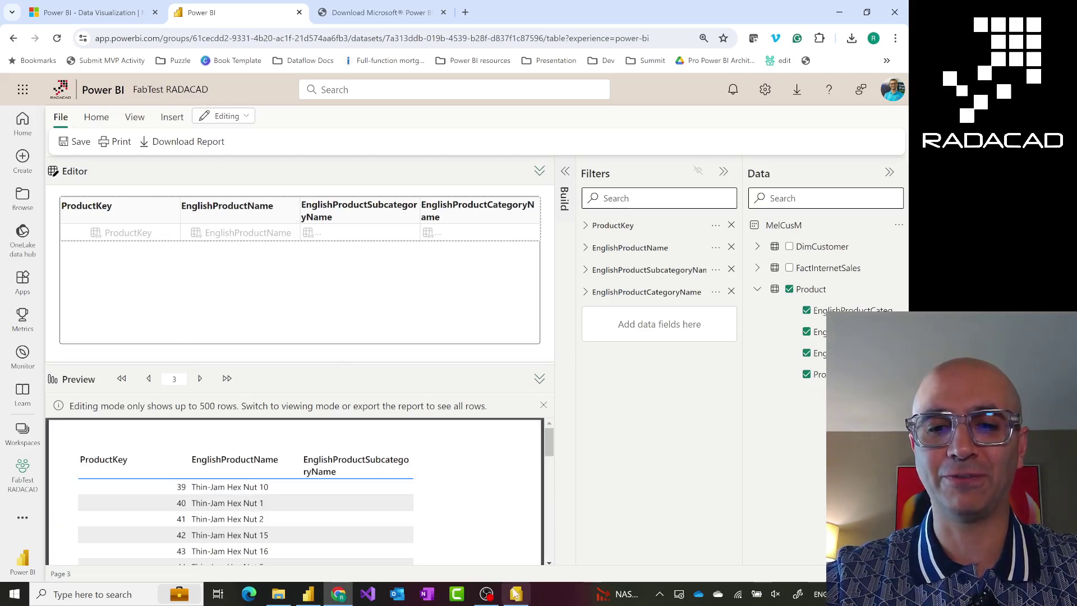
# Step: Switch to Power BI Report Builder to view its blank report, and check its Microsoft download page in the browser
pyautogui.click(516, 594)
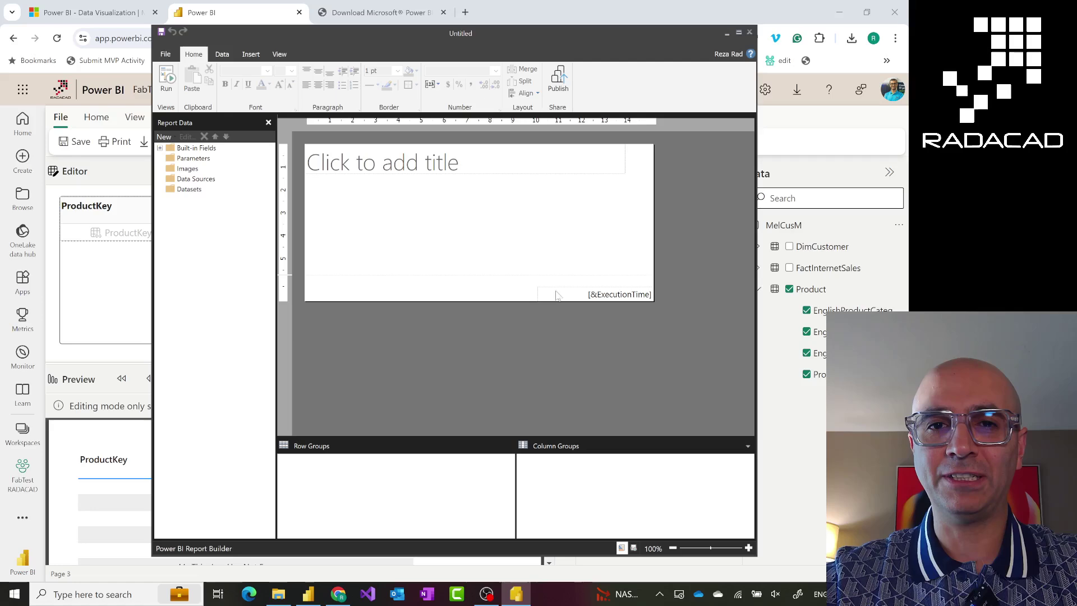
pyautogui.click(391, 14)
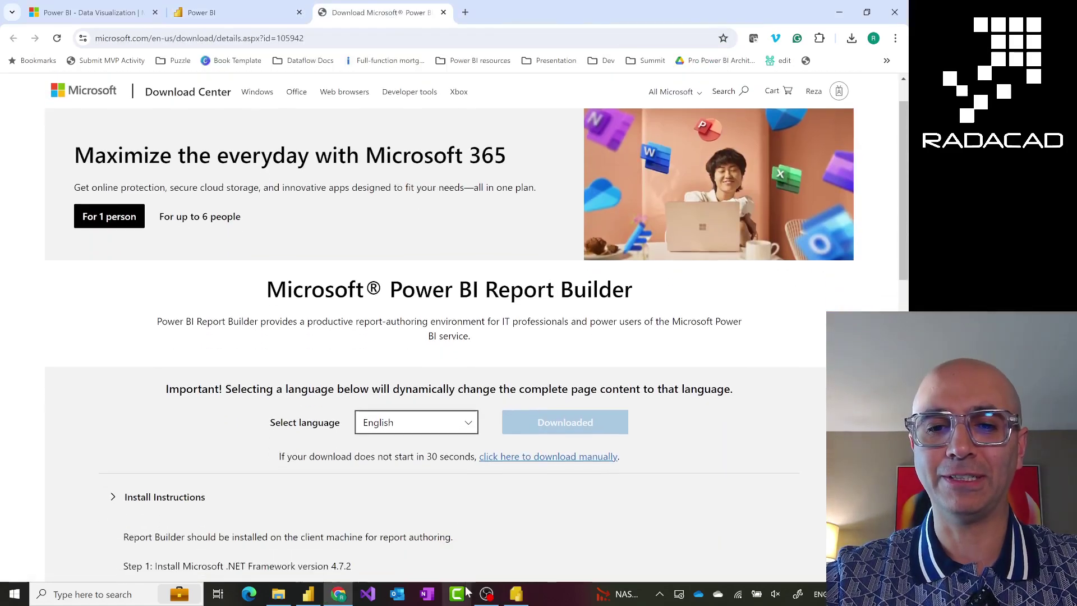
pyautogui.click(516, 596)
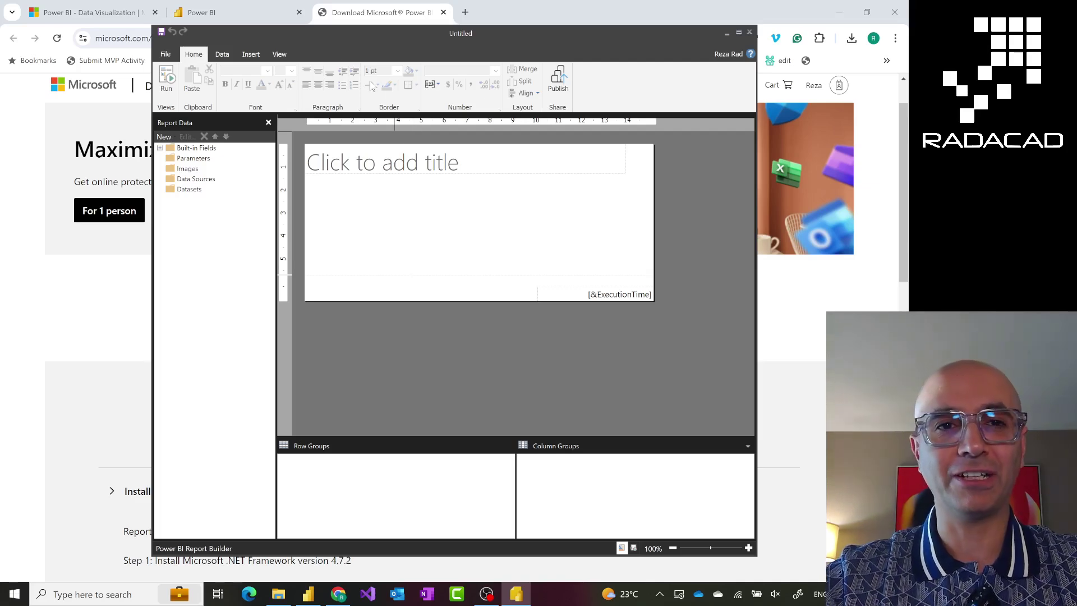
# Step: Return to the FabTest RADACAD workspace in the browser and run Analyze in Excel on the MelCusM semantic model
pyautogui.click(244, 11)
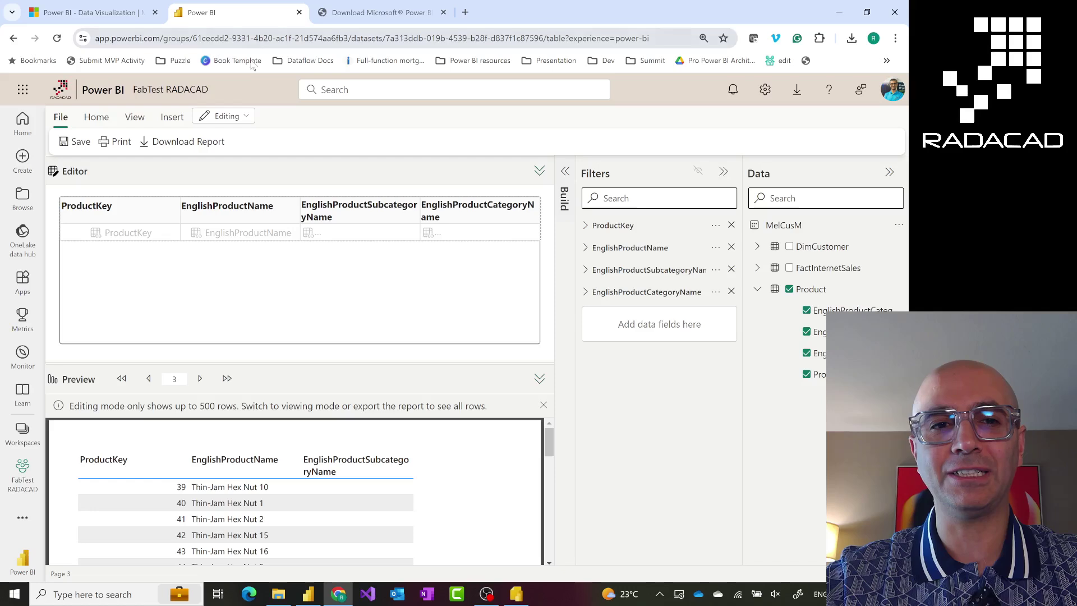
pyautogui.click(21, 478)
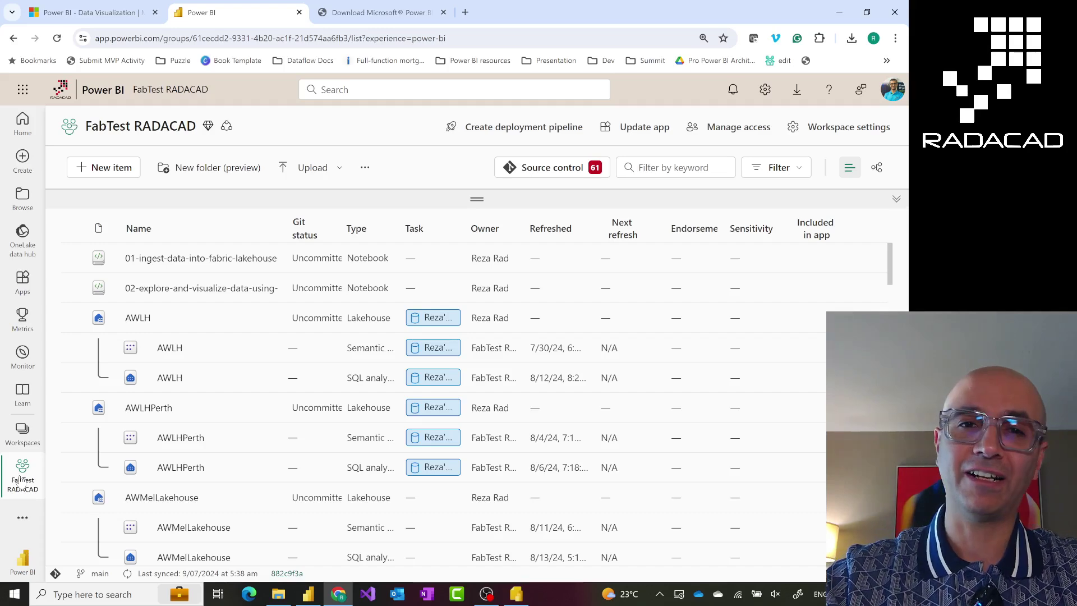
pyautogui.scroll(-8, 225, 447)
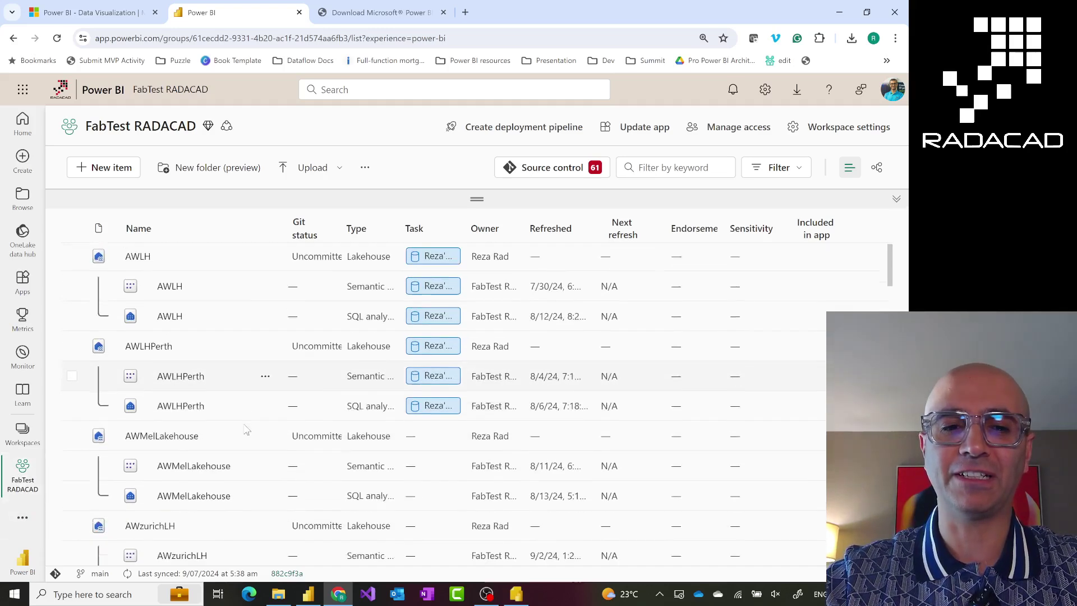
pyautogui.scroll(-2, 245, 413)
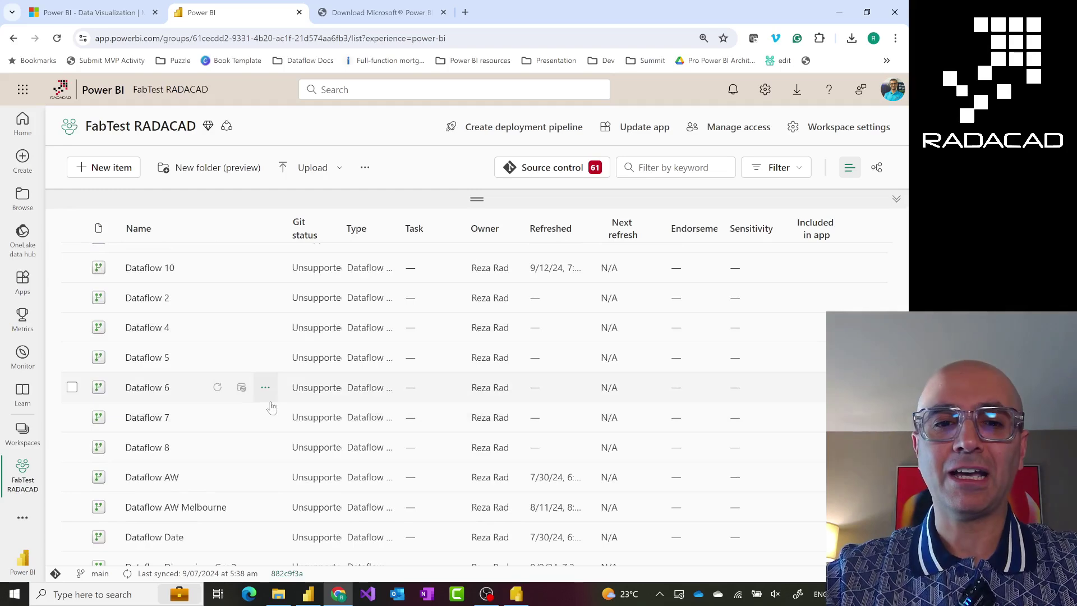
pyautogui.scroll(-2, 267, 421)
pyautogui.scroll(-5, 267, 424)
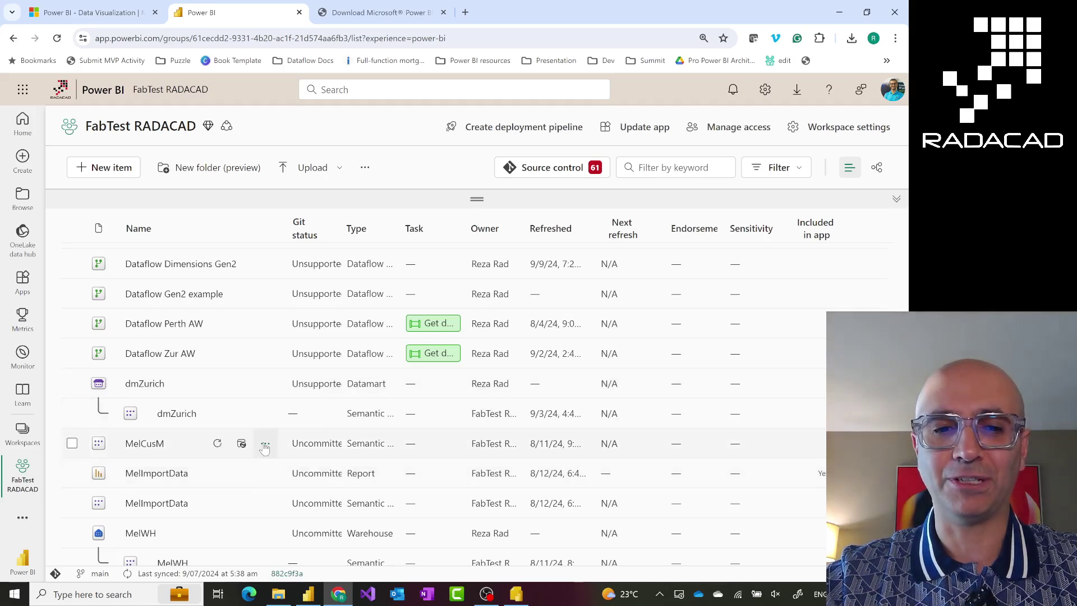
pyautogui.click(265, 446)
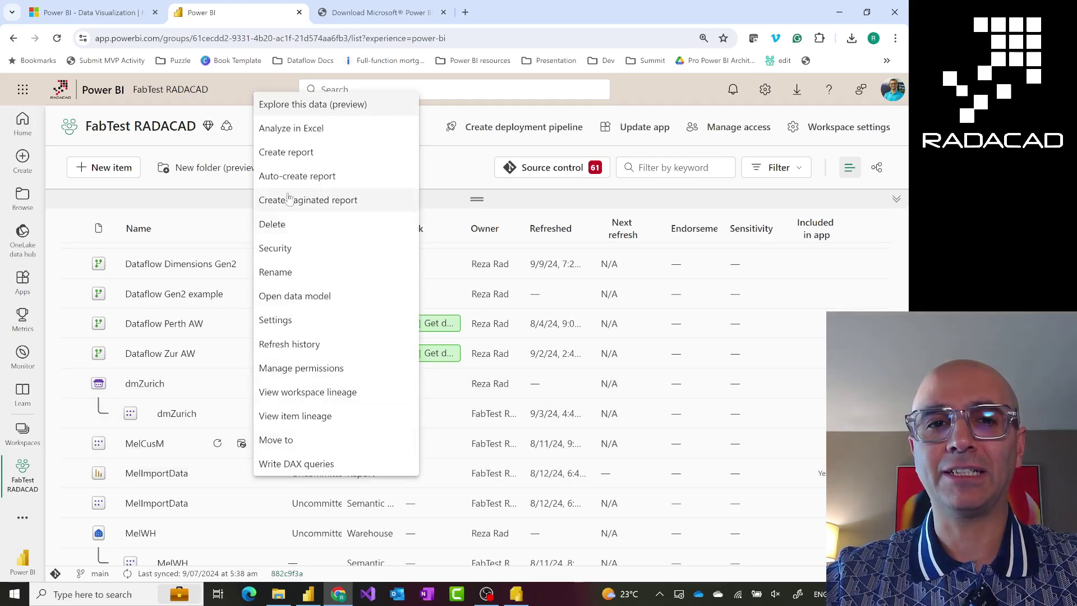
pyautogui.click(297, 134)
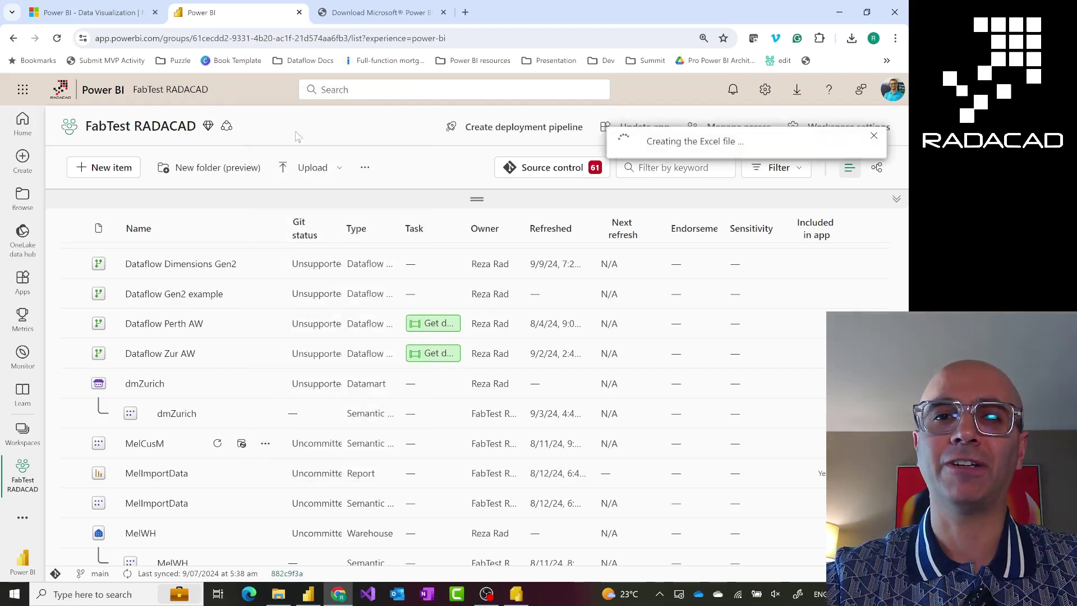
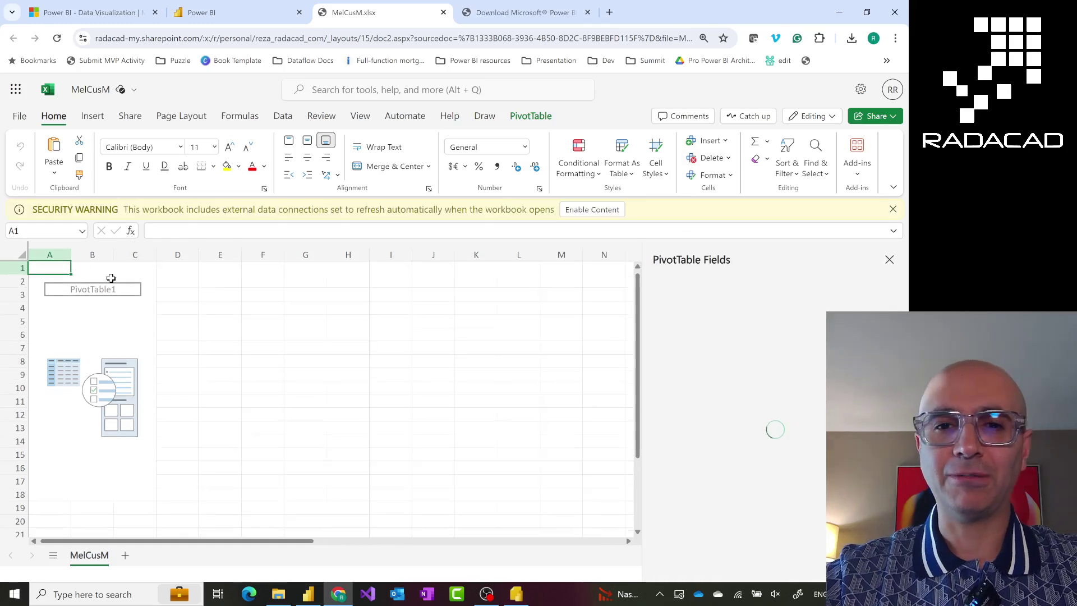
# Step: Enable the external data connections in the MelCusM workbook and display the Data commands
pyautogui.click(586, 212)
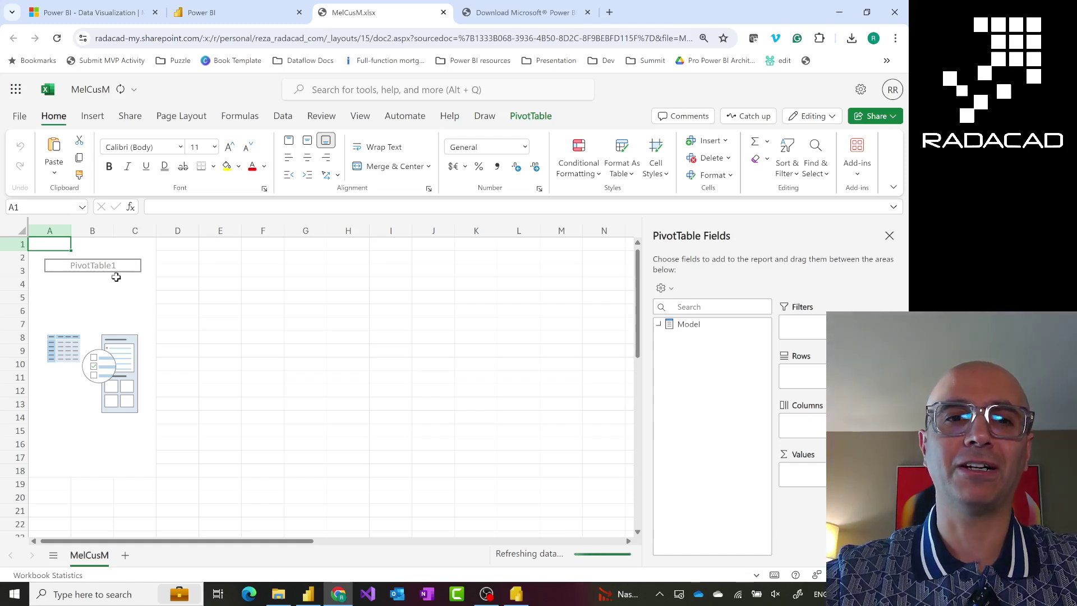
pyautogui.click(182, 116)
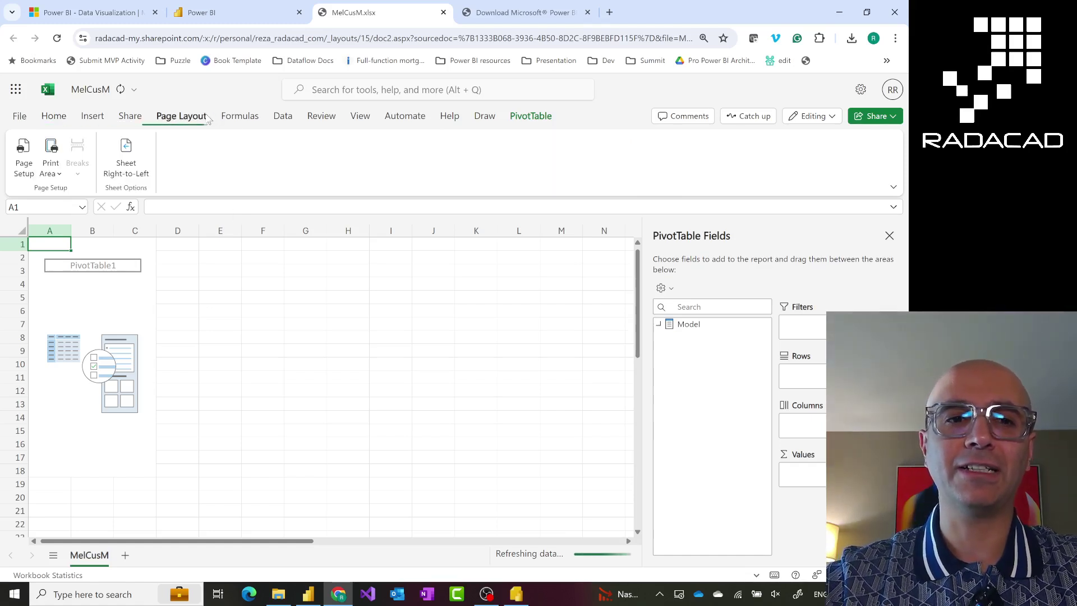
pyautogui.click(277, 119)
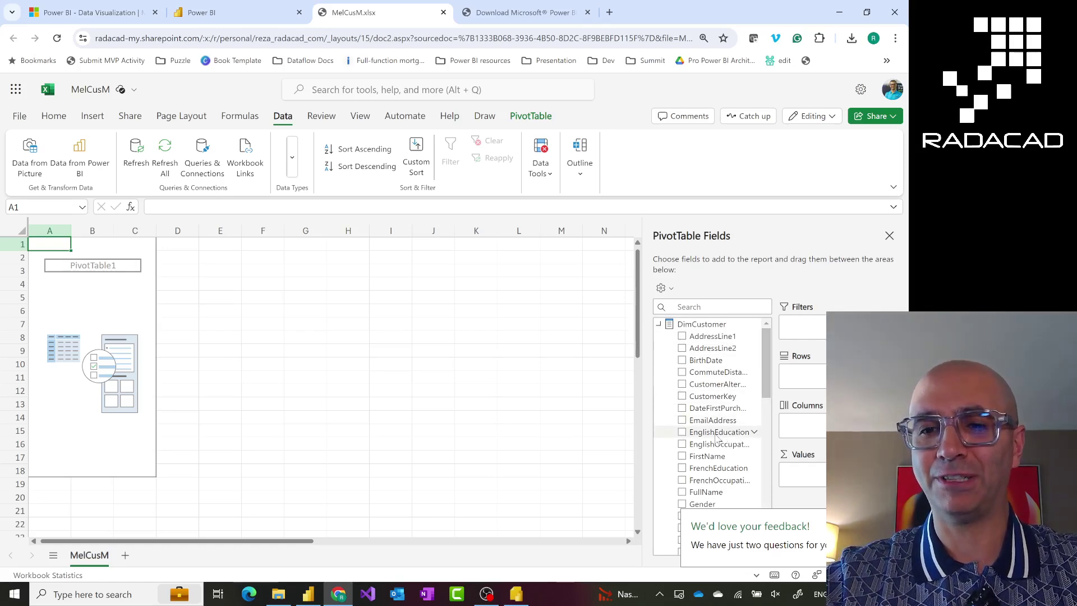
# Step: Build the PivotTable with EnglishEducation as rows, EnglishProductCategoryName as columns and the sum of SalesAmount as values
pyautogui.moveTo(718, 438); pyautogui.dragTo(823, 438)
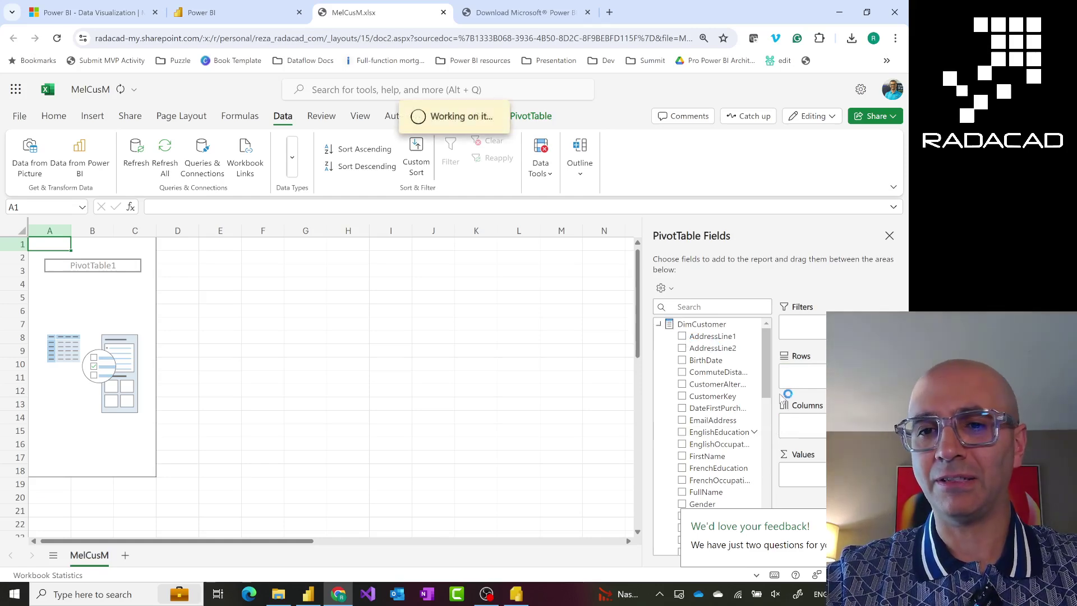
pyautogui.scroll(-3, 766, 369)
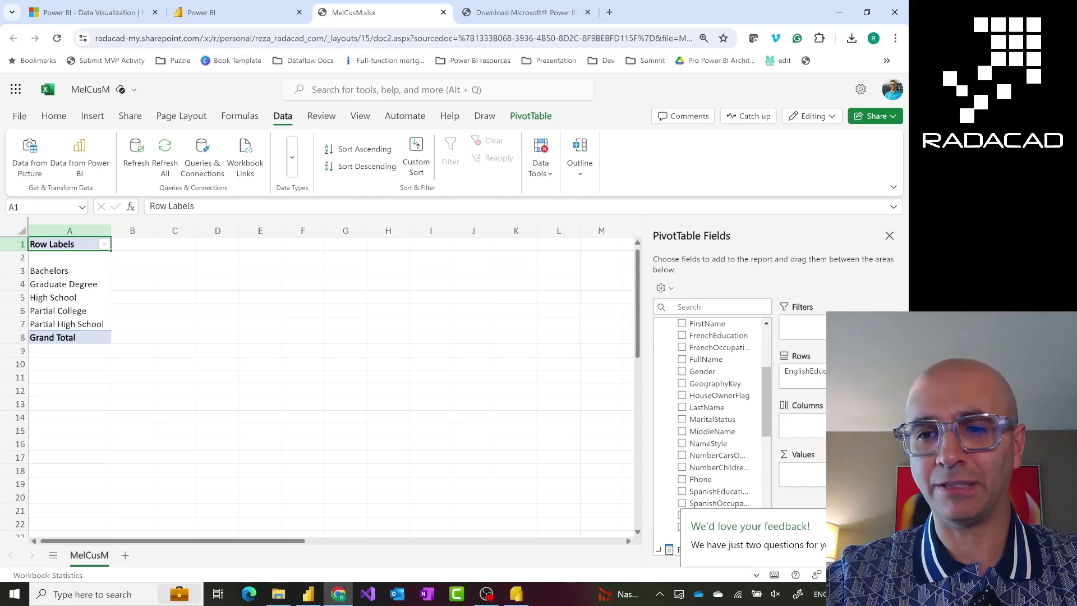
pyautogui.scroll(-3, 732, 484)
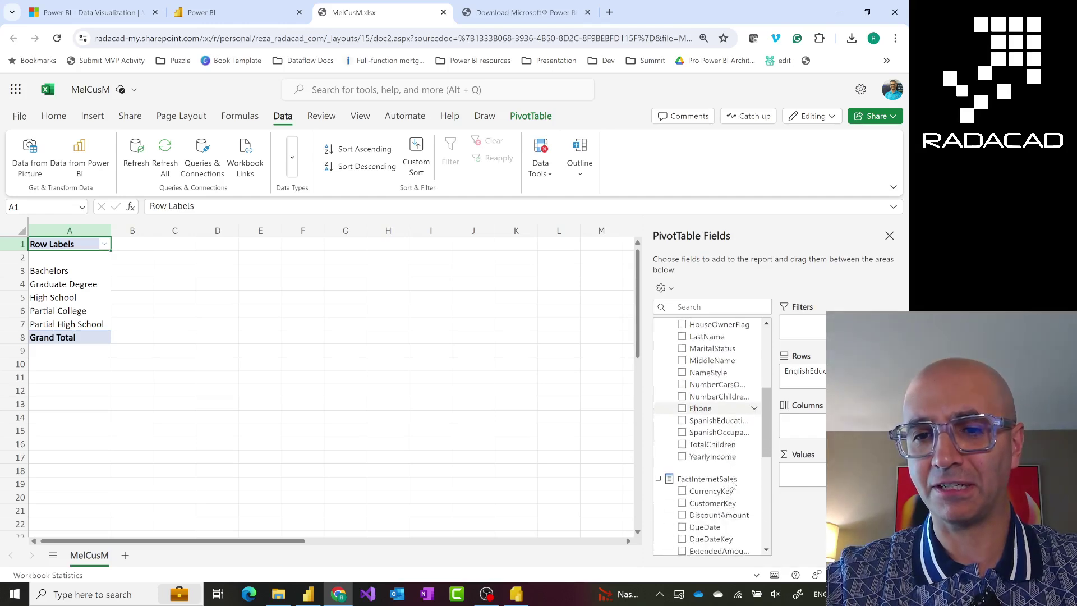
pyautogui.scroll(-3, 732, 484)
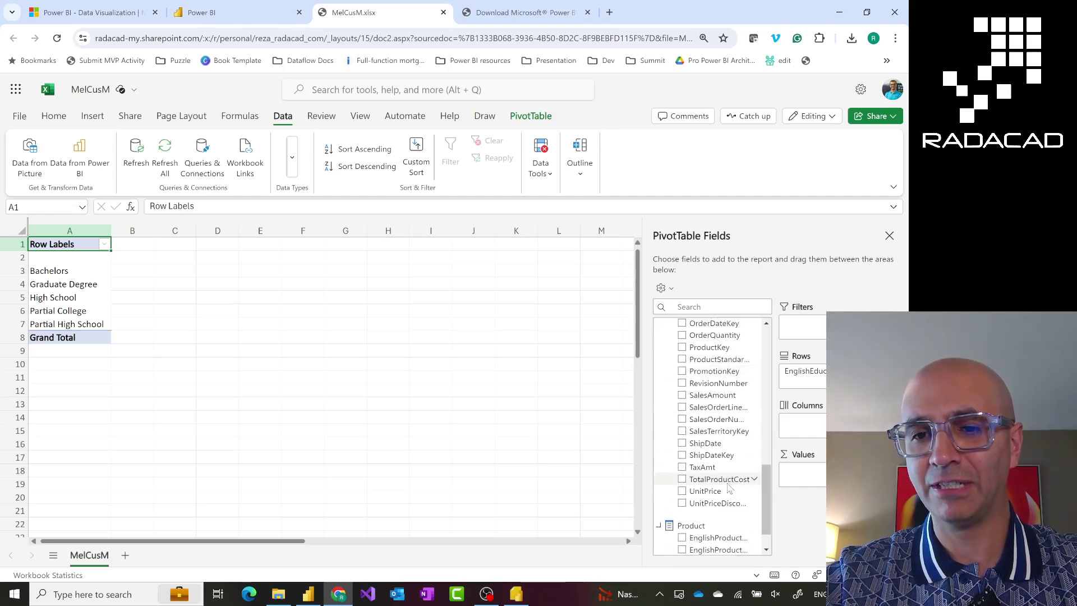
pyautogui.scroll(-2, 729, 488)
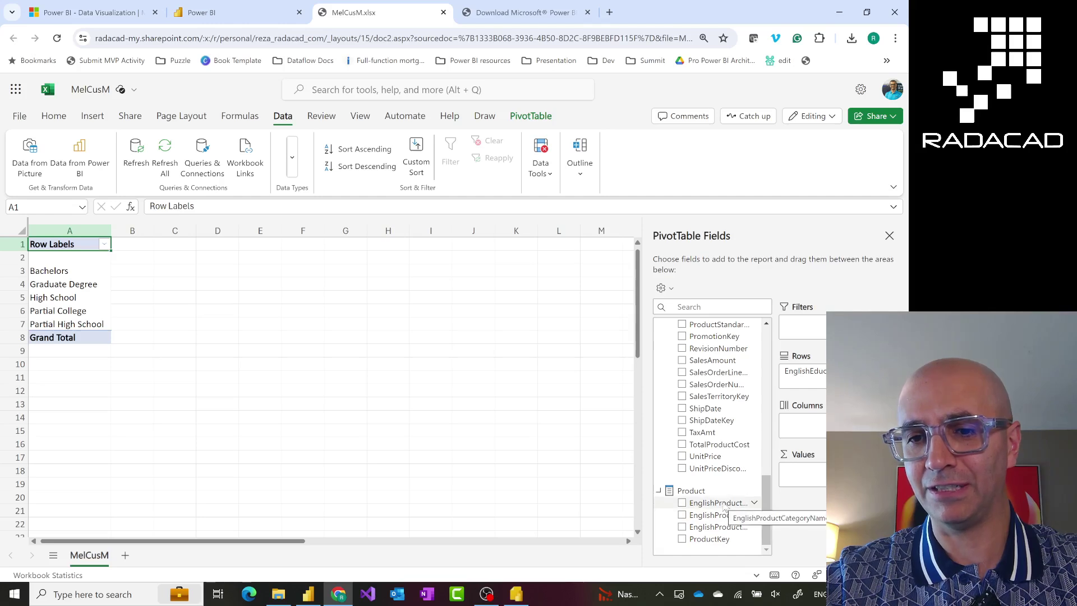
pyautogui.moveTo(725, 508); pyautogui.dragTo(815, 430)
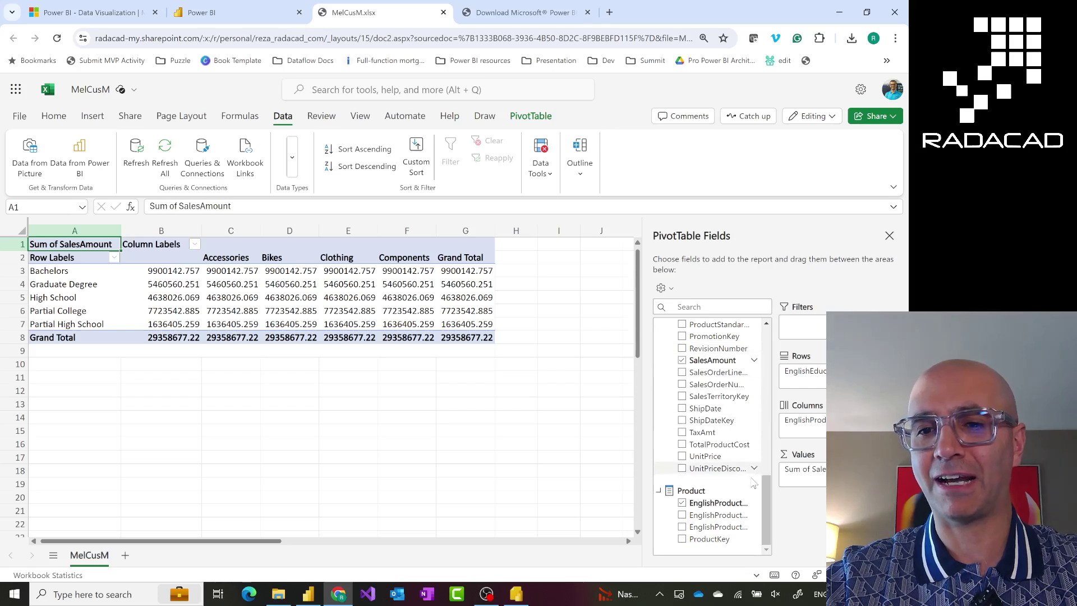
pyautogui.moveTo(762, 501); pyautogui.dragTo(764, 335)
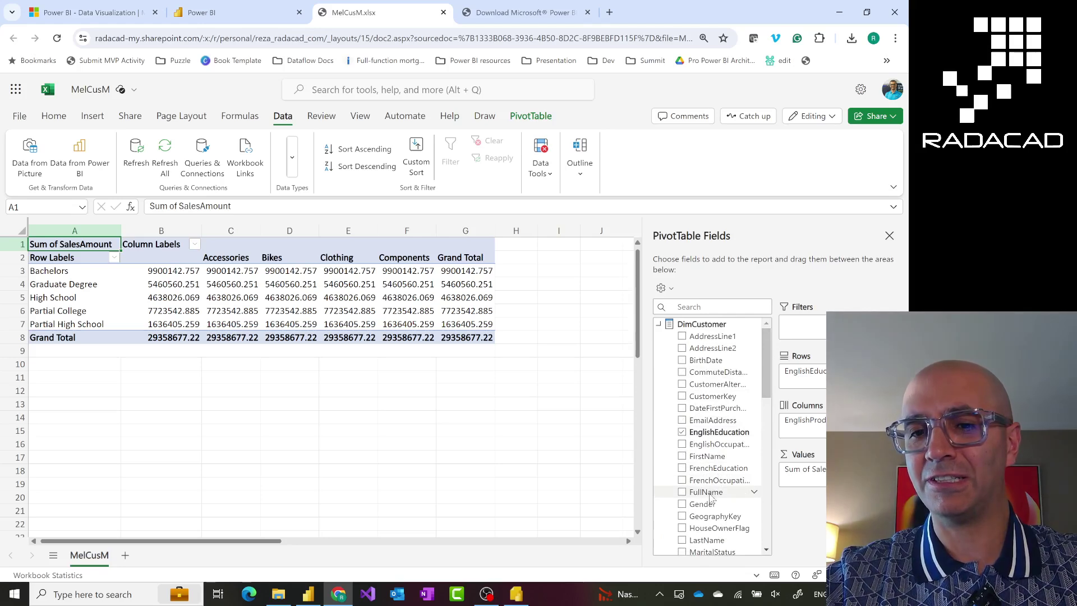
# Step: Add the Gender field as a PivotTable filter and view its filter choices, leaving all values selected
pyautogui.moveTo(708, 503); pyautogui.dragTo(808, 325)
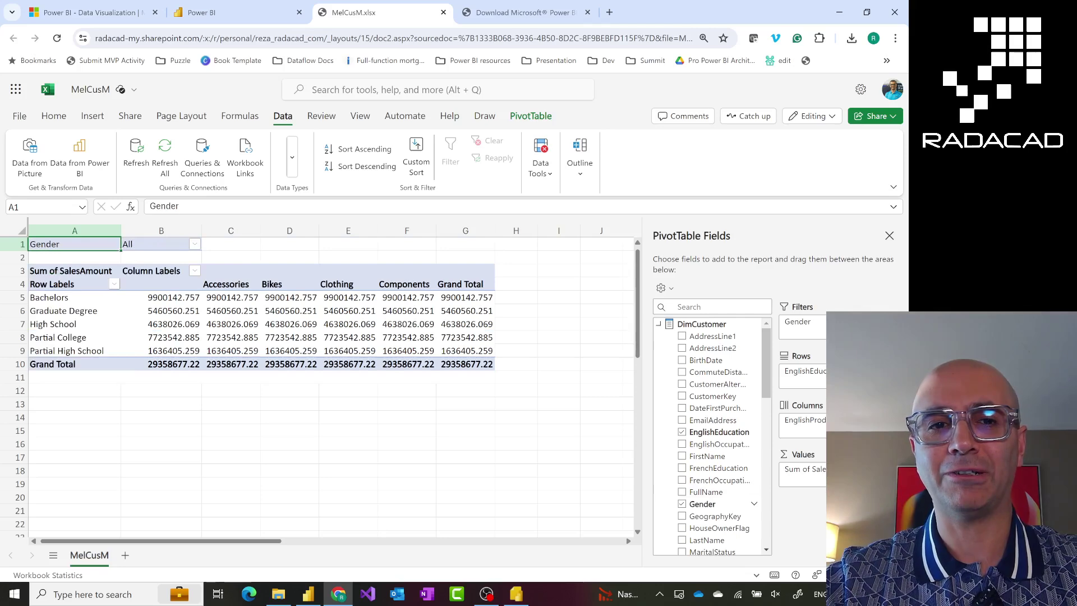
pyautogui.click(195, 245)
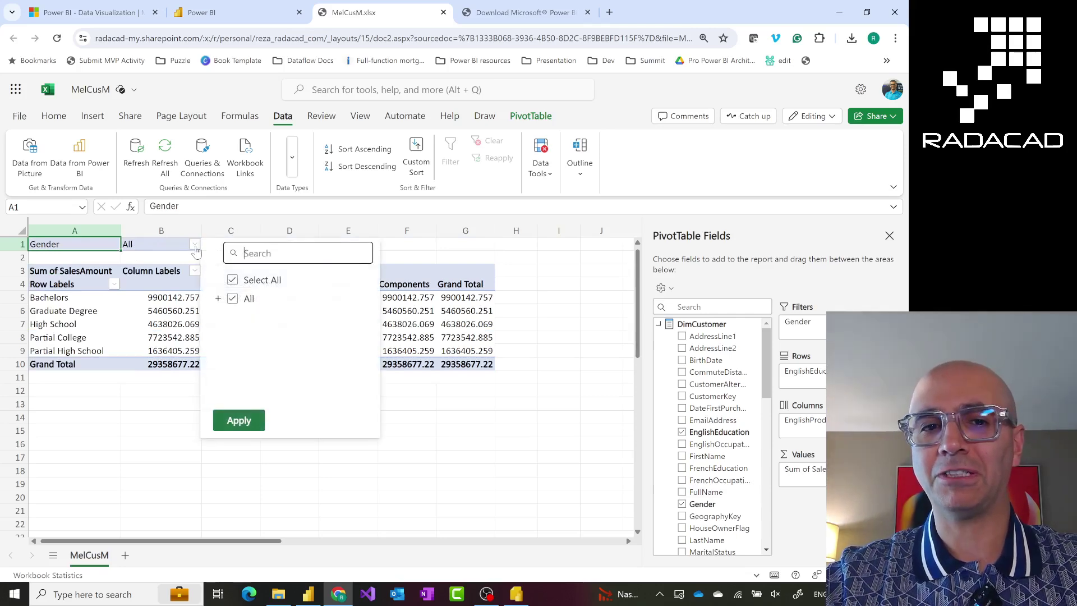
pyautogui.click(130, 345)
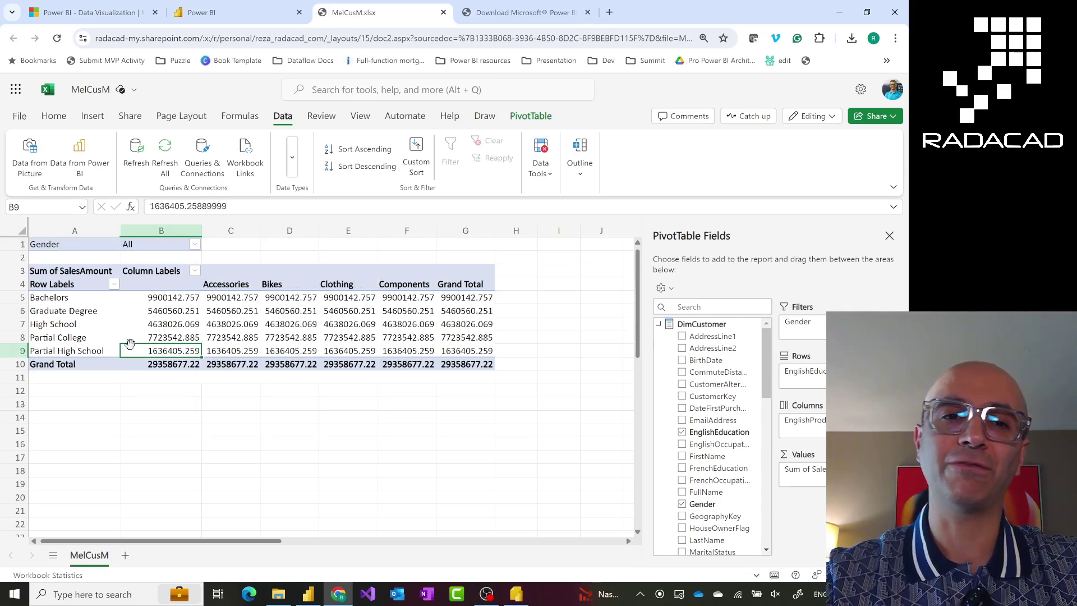
# Step: Display the workbook's data connections and dismiss the notice about Excel shortcuts
pyautogui.click(203, 163)
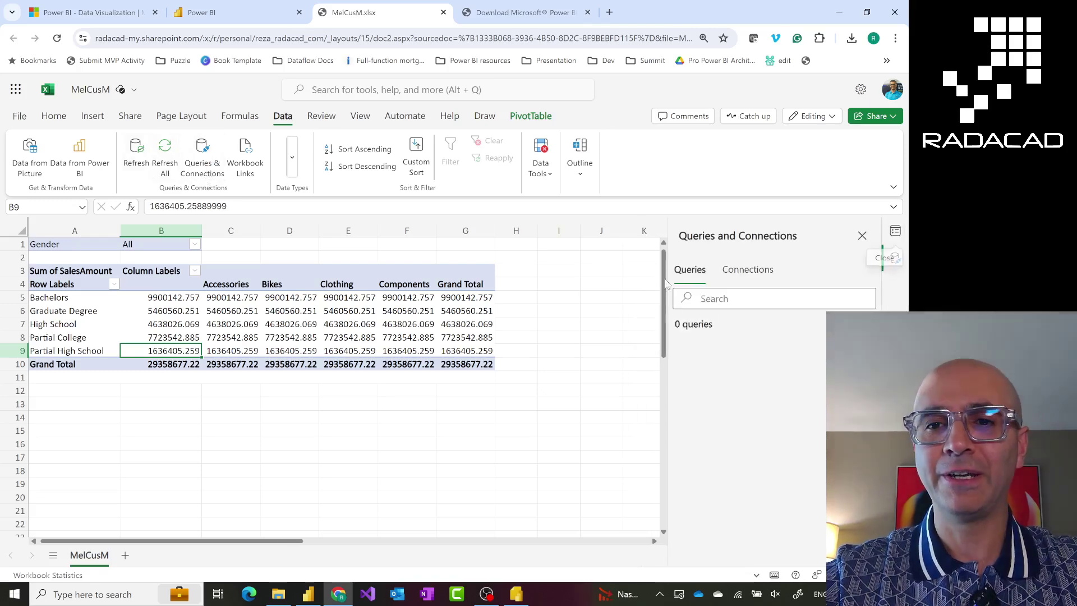
pyautogui.click(750, 270)
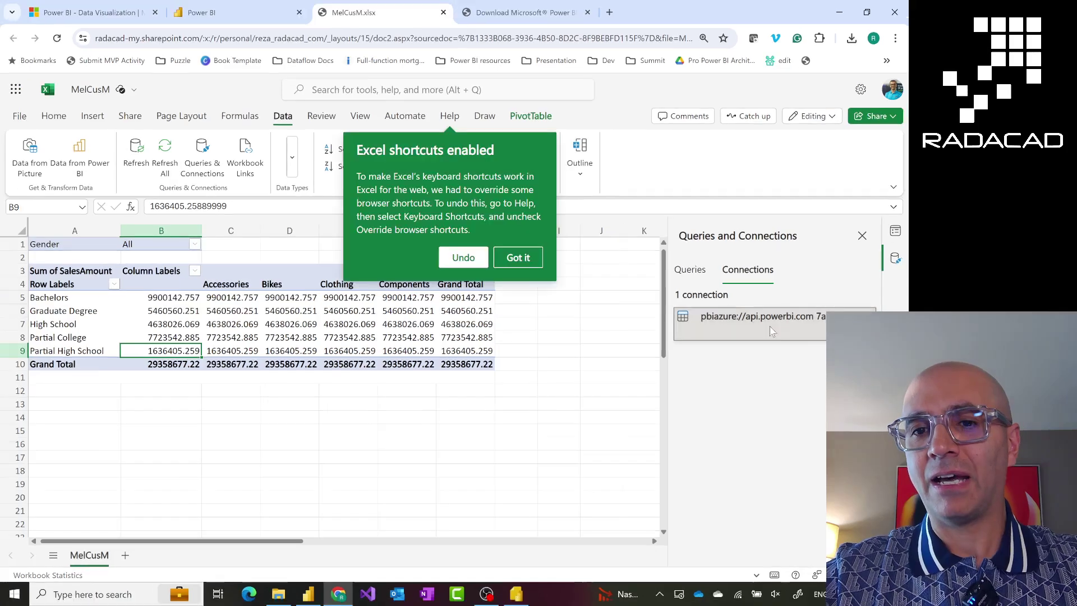
pyautogui.click(532, 258)
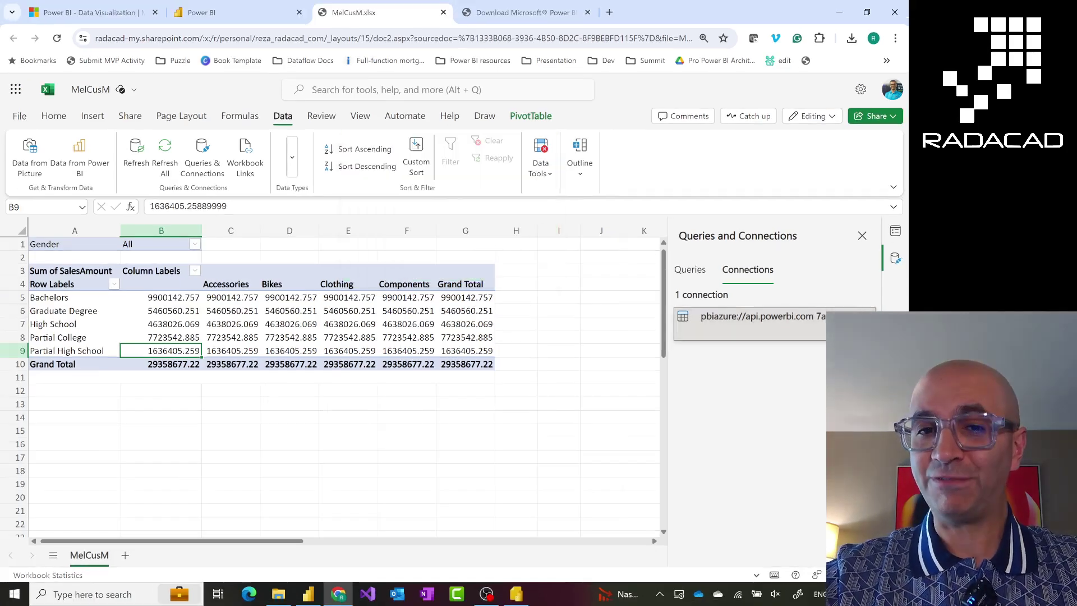